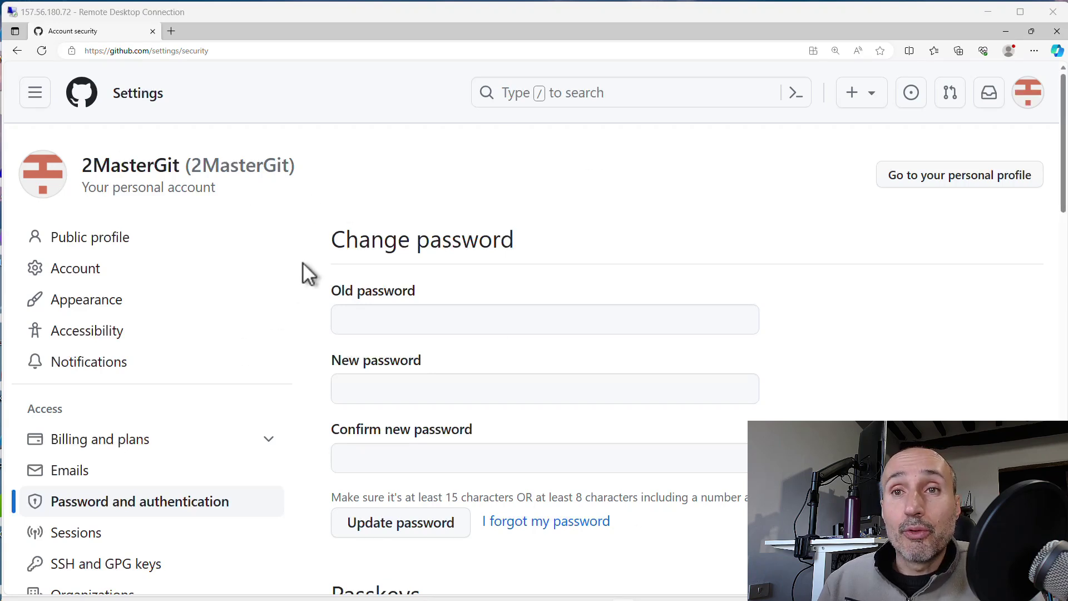
# Refresh the account security settings and scroll down to the Two-factor methods list
pyautogui.click(121, 506)
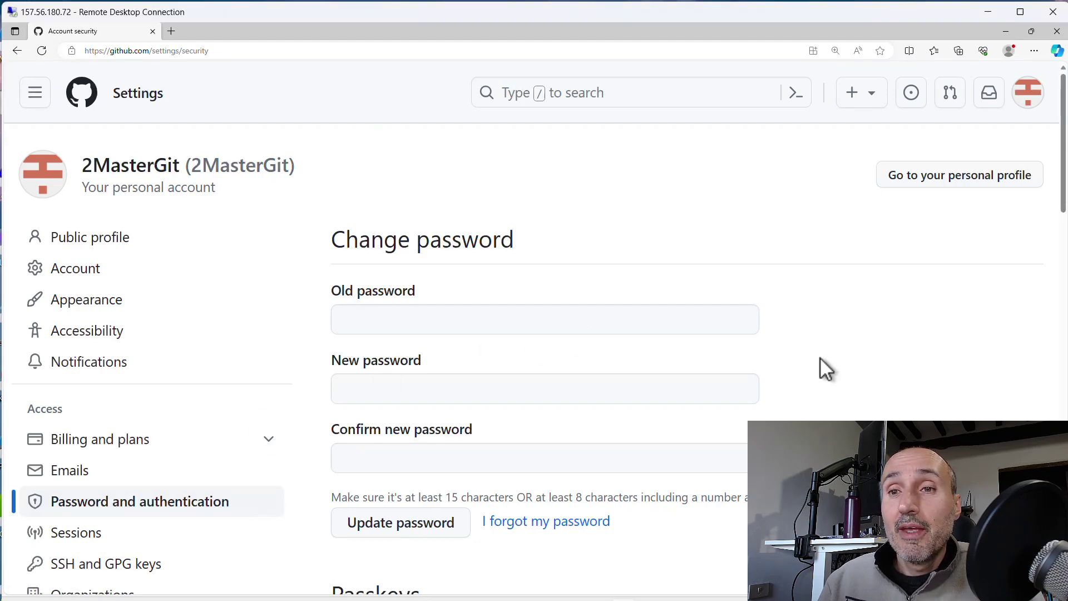
pyautogui.scroll(-15, 828, 351)
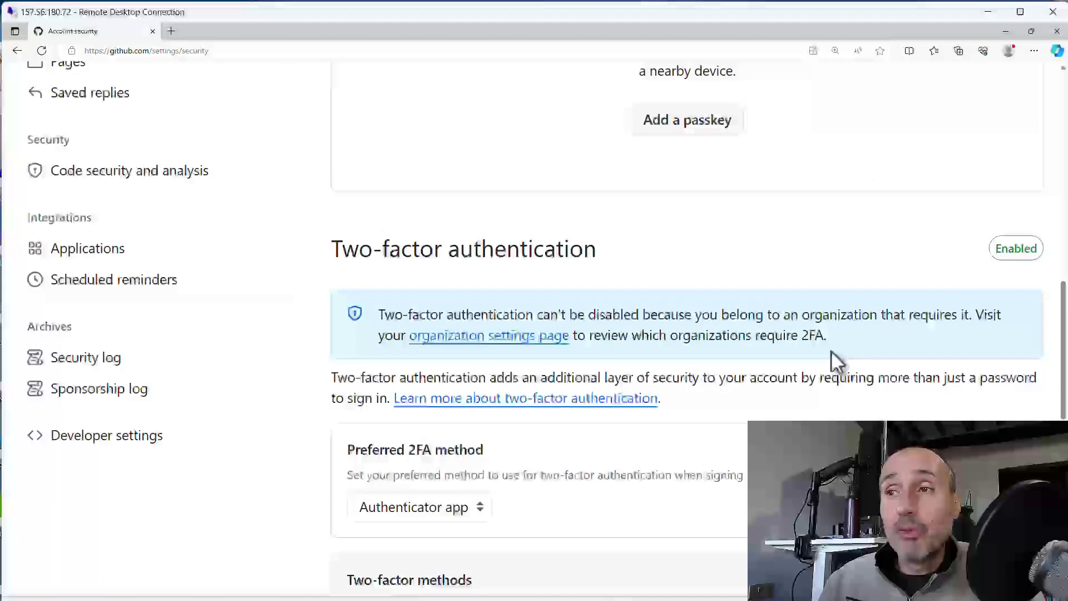
pyautogui.scroll(-7, 831, 350)
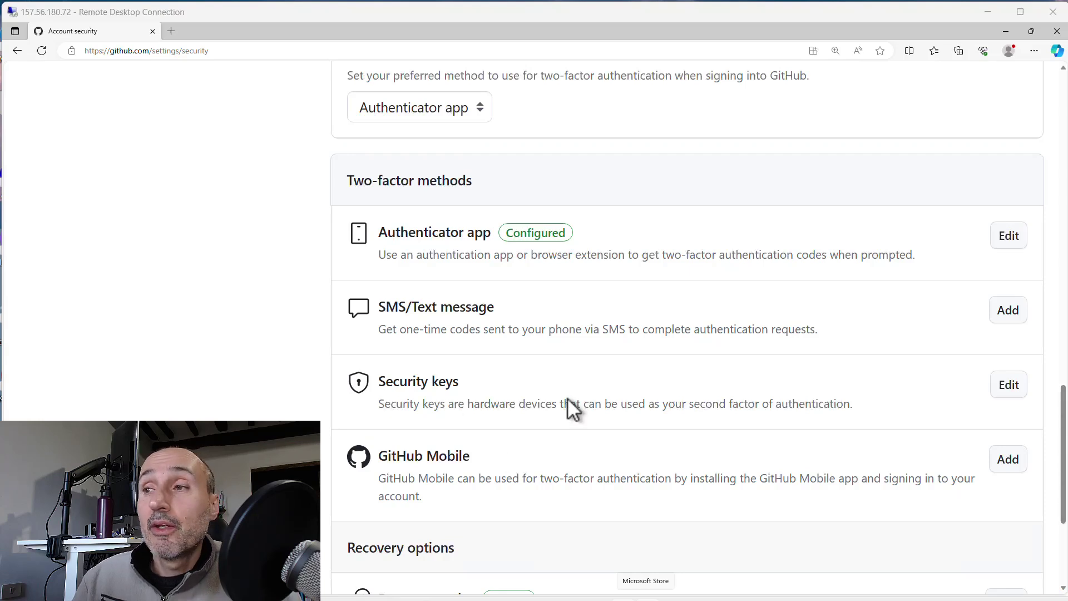
# Register a new security key with the nickname 'Demo'
pyautogui.click(1006, 386)
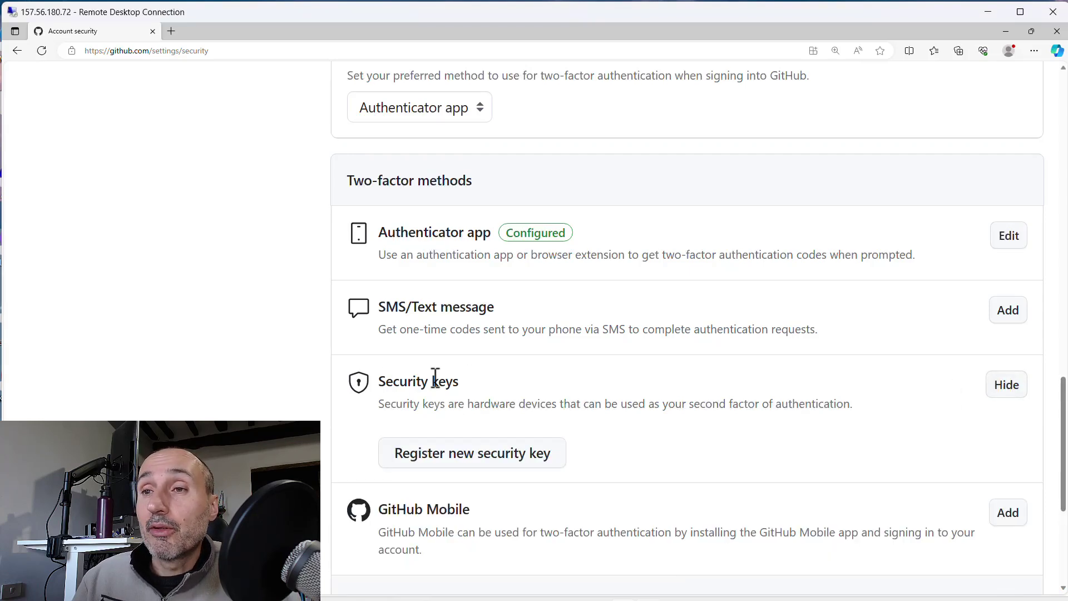
pyautogui.click(469, 453)
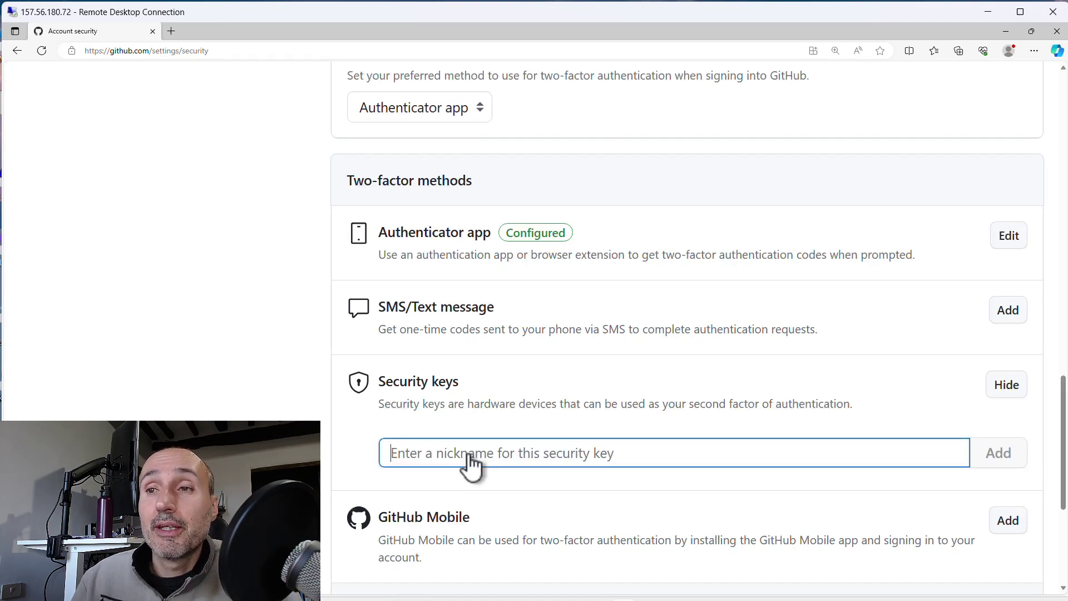
pyautogui.write('Demo')
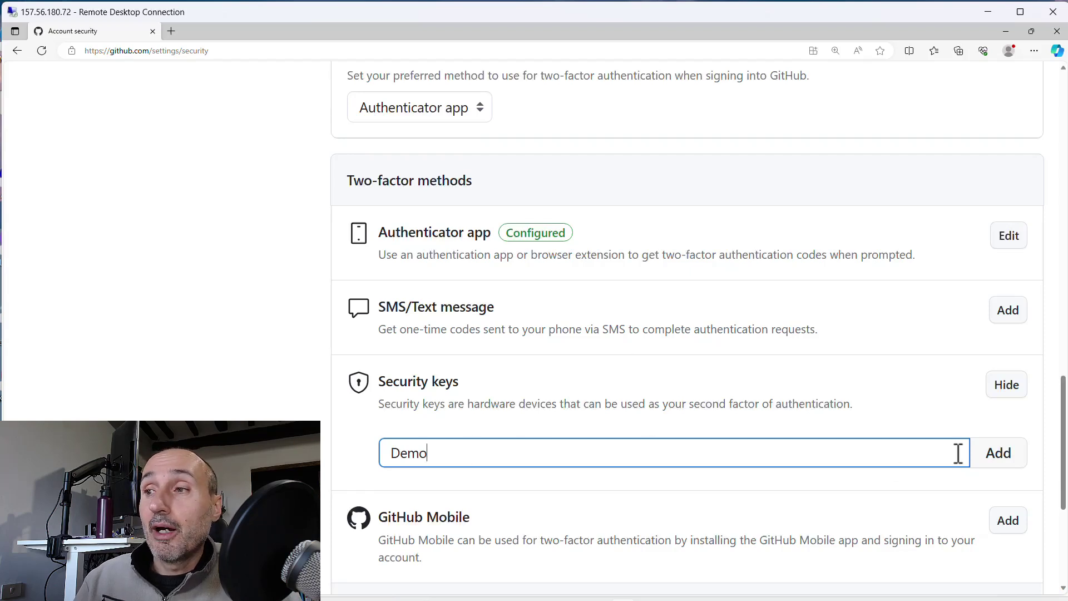
pyautogui.click(1001, 456)
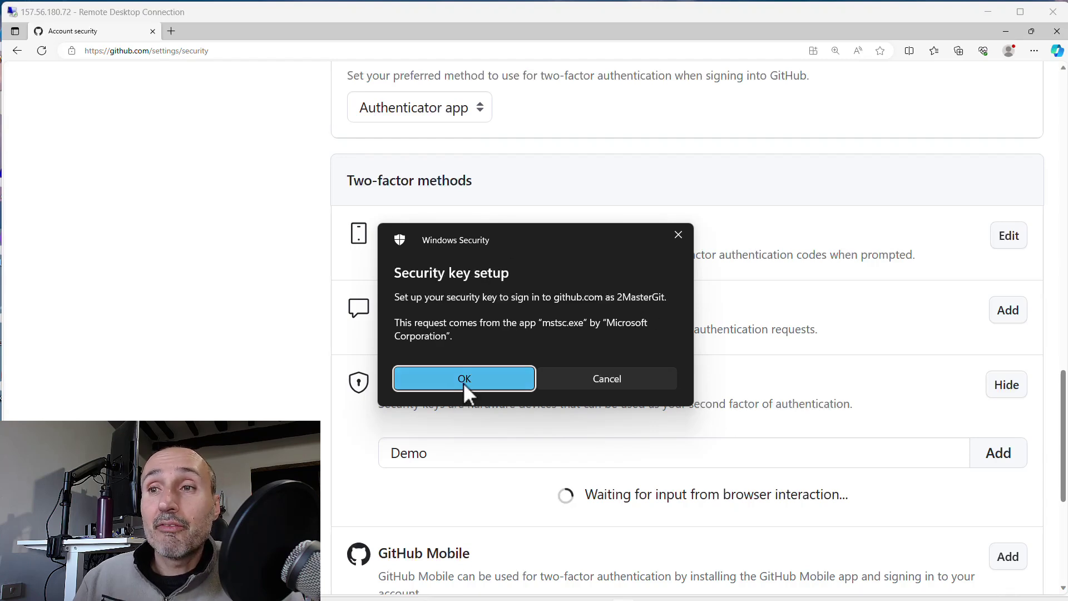
# Approve the key setup in Windows Security and confirm it with the key PIN
pyautogui.moveTo(502, 232); pyautogui.dragTo(523, 175)
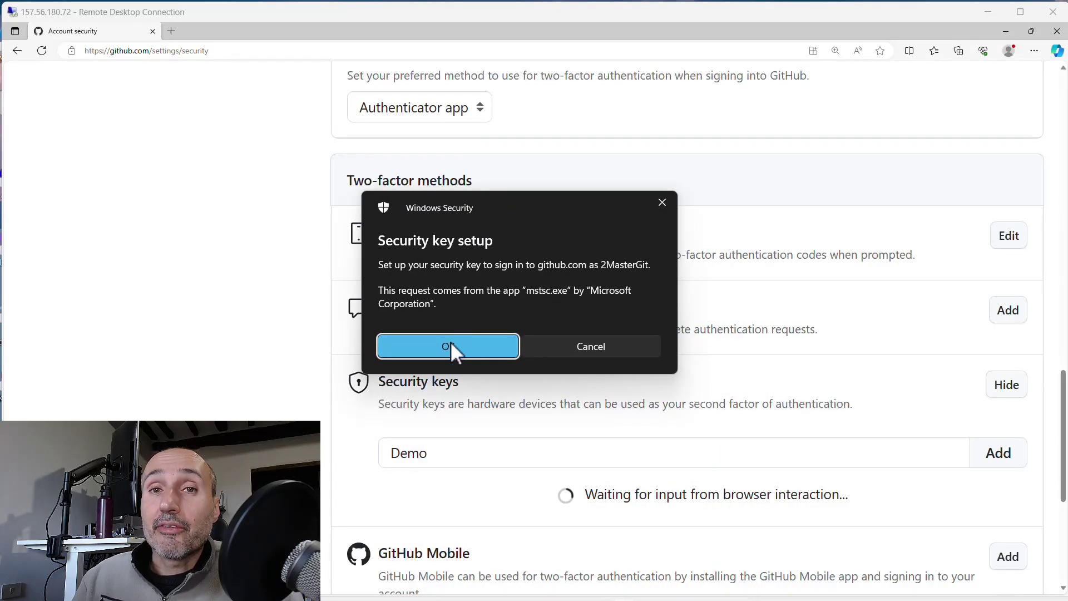
pyautogui.click(455, 349)
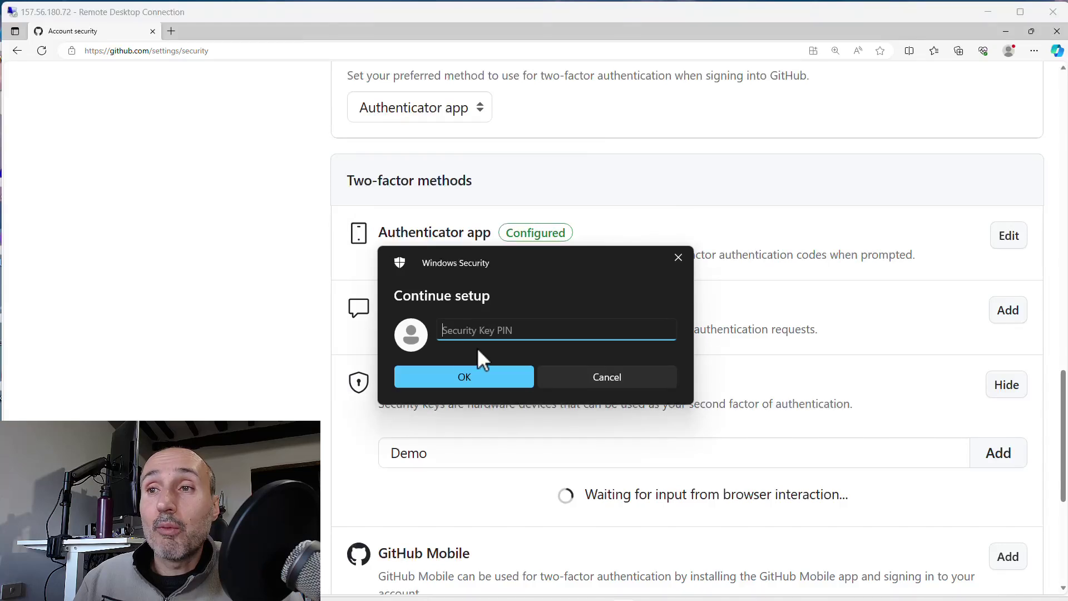
pyautogui.write('123456')
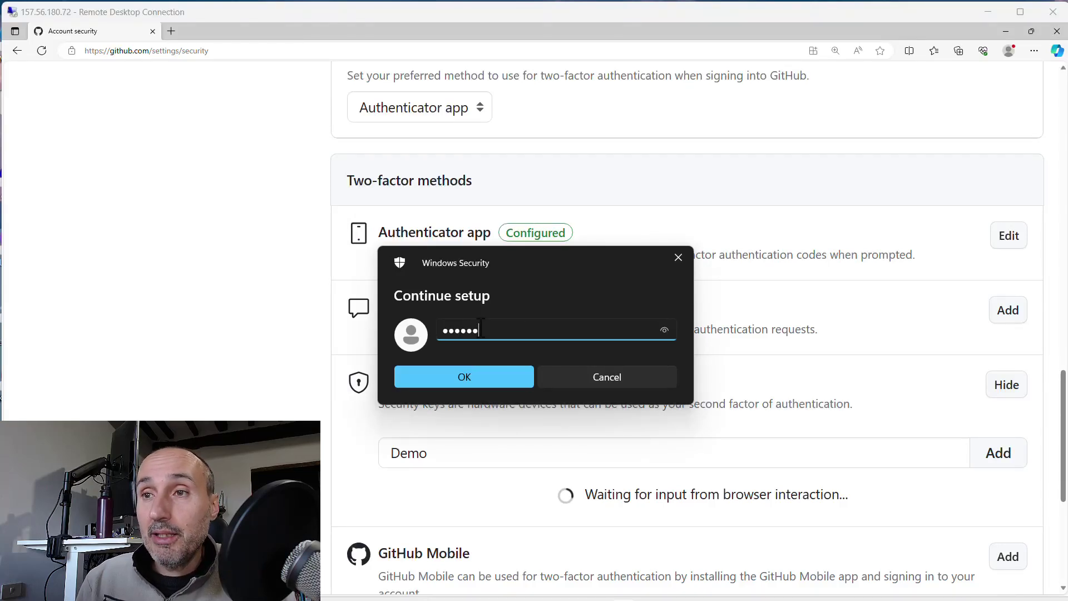
pyautogui.click(482, 379)
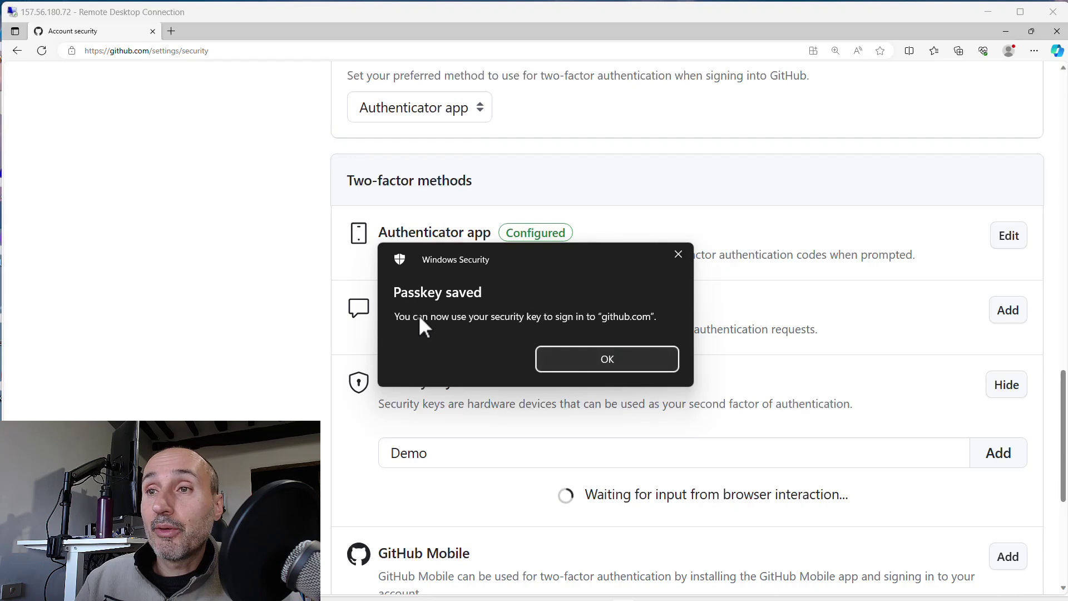
# Dismiss the passkey notice, sign in with username and pasted password, then choose security key verification
pyautogui.click(627, 358)
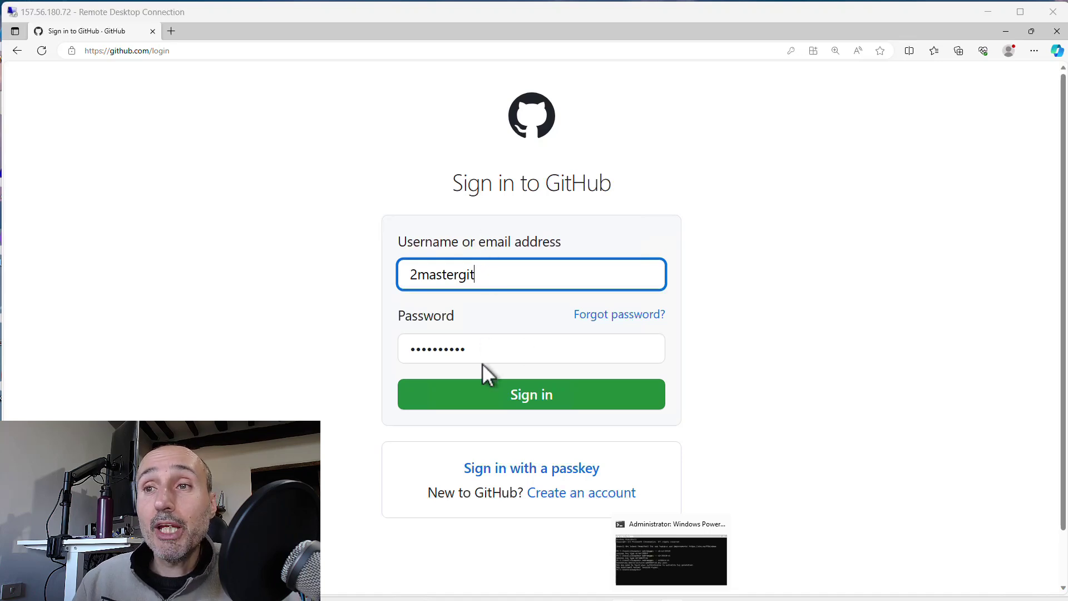
pyautogui.click(512, 399)
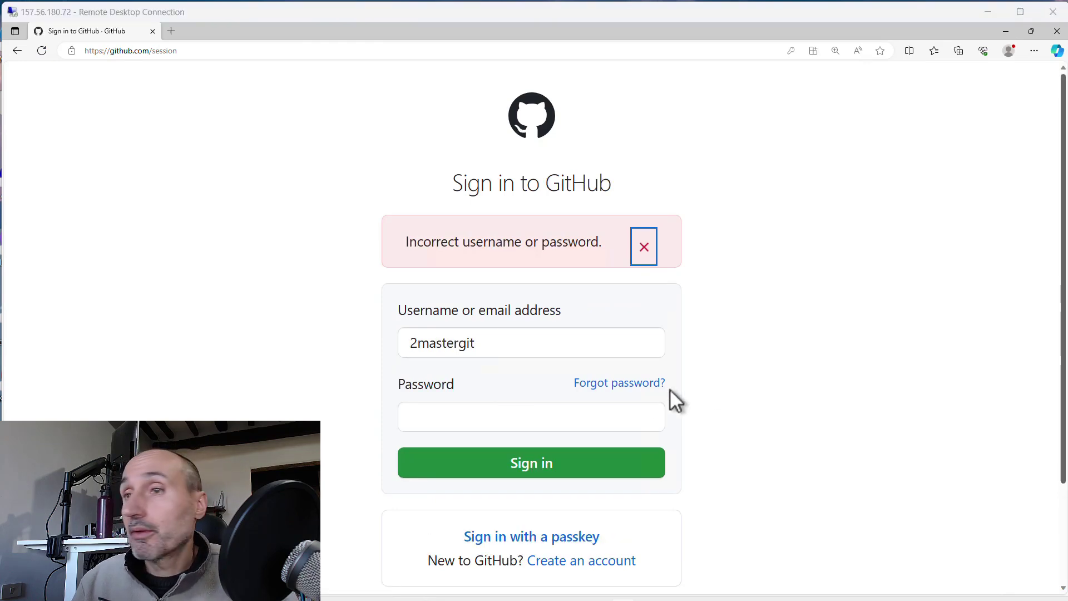
pyautogui.click(507, 418)
pyautogui.hotkey('ctrl', 'v')
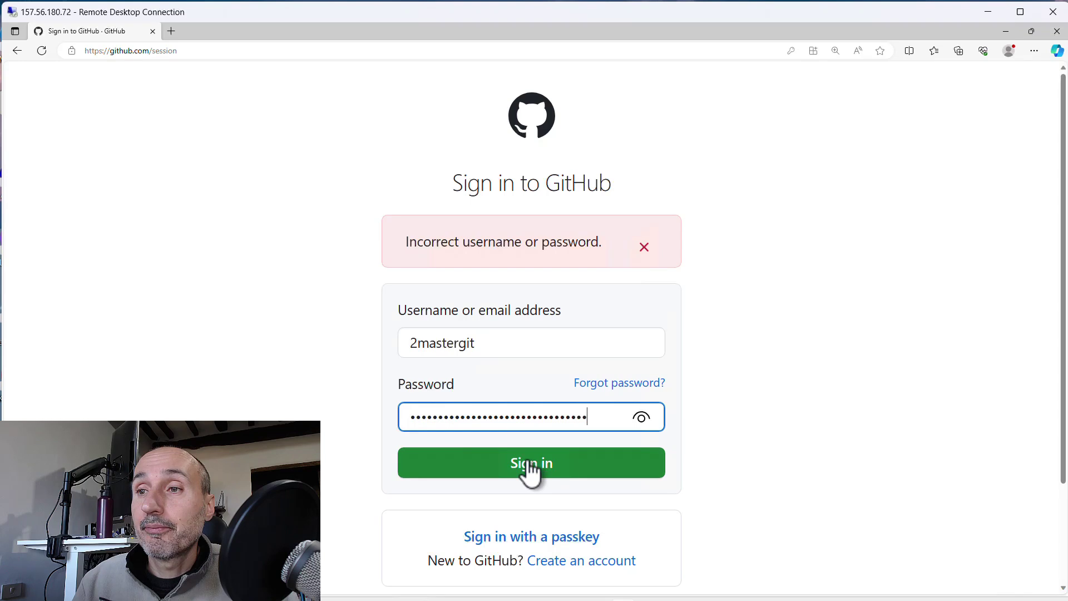
pyautogui.click(526, 462)
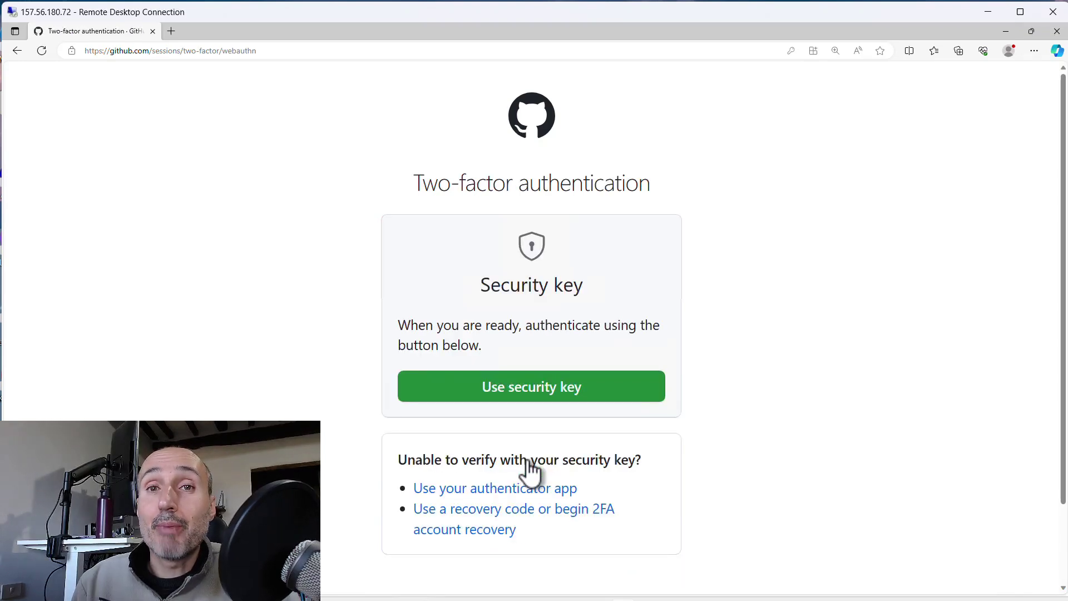
pyautogui.click(530, 390)
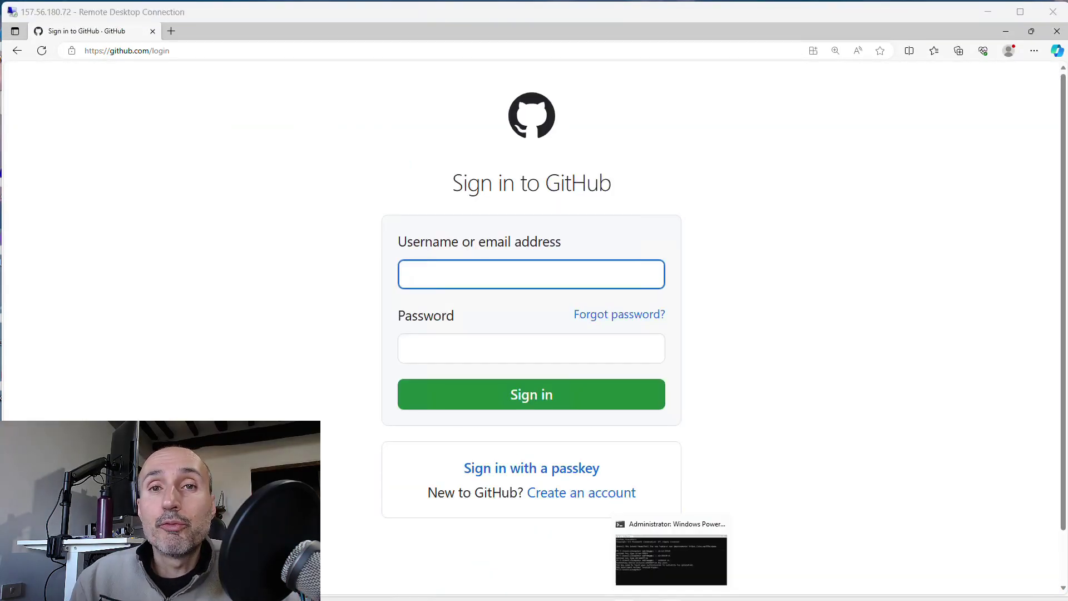
# Attempt passkey sign-in using only the security key PIN, which is rejected as unfamiliar
pyautogui.click(526, 466)
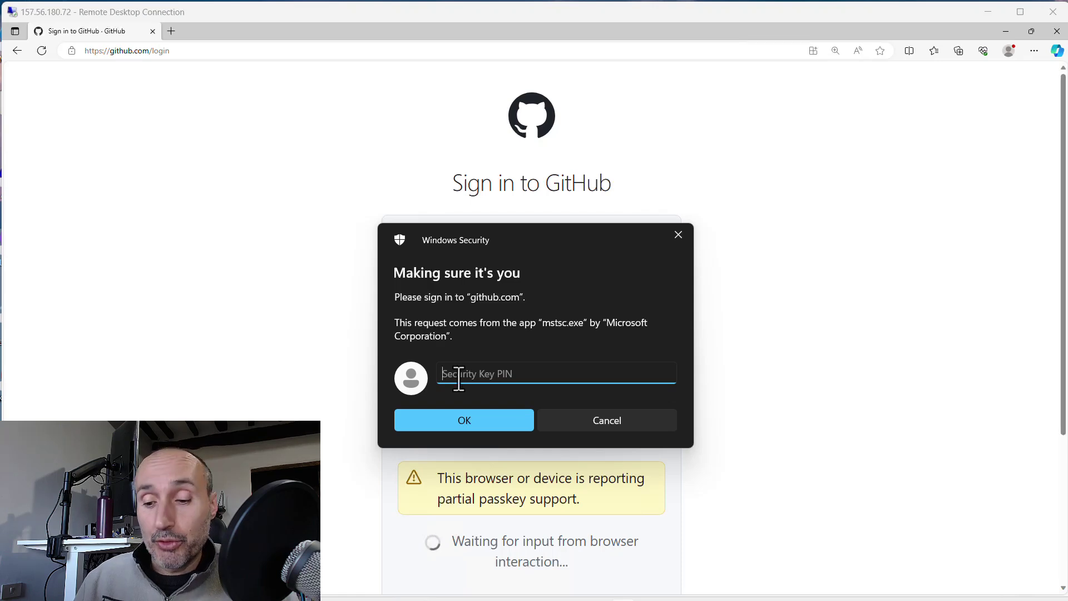
pyautogui.write('******')
pyautogui.press('Return')
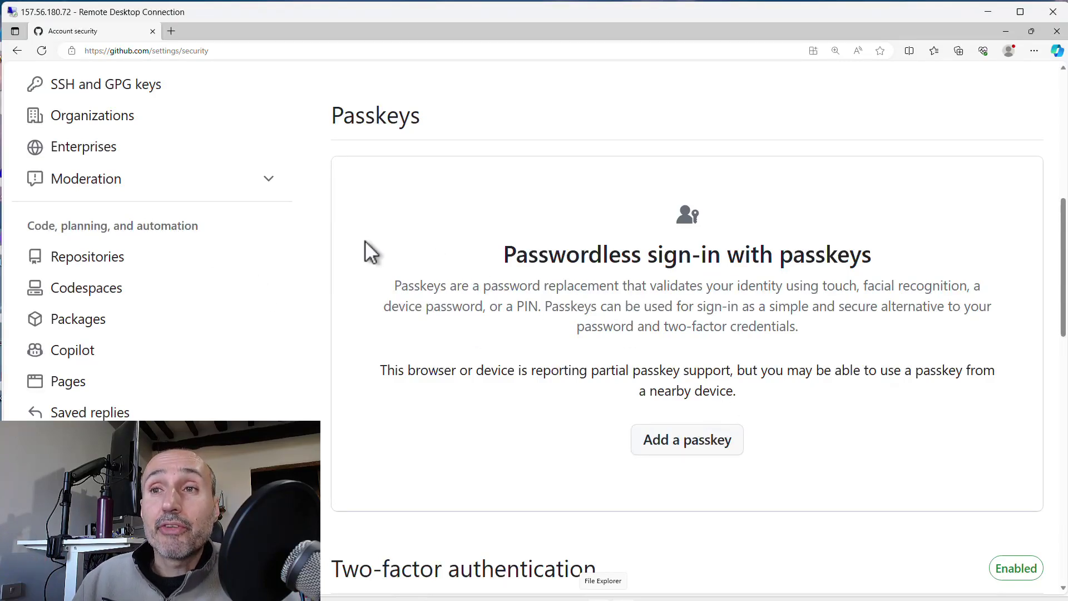
# Scroll the Account security page down to the Passkeys section
pyautogui.scroll(4, 198, 269)
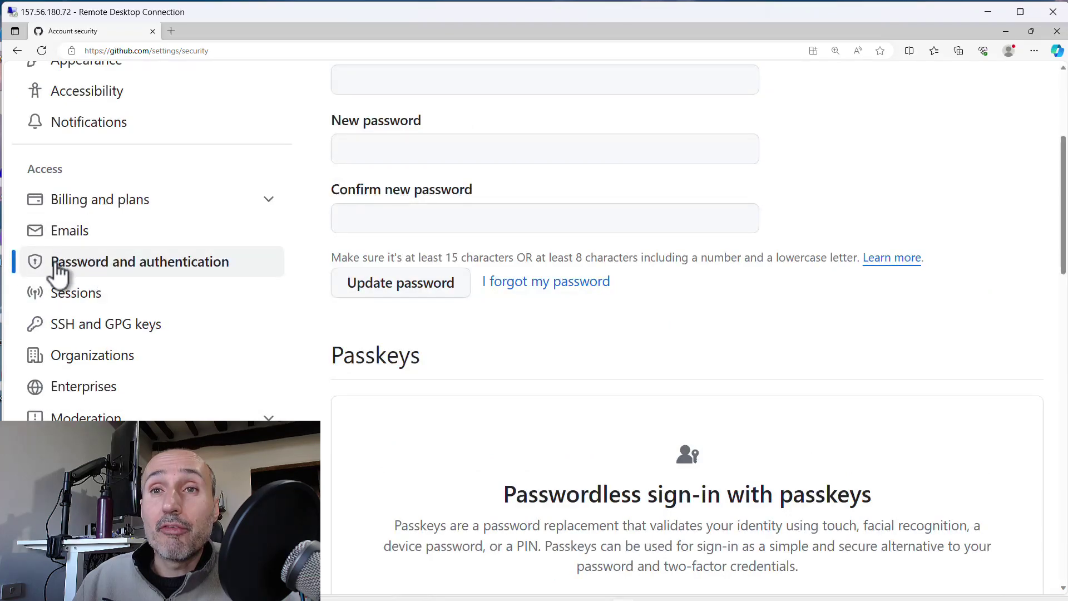
pyautogui.scroll(-3, 602, 339)
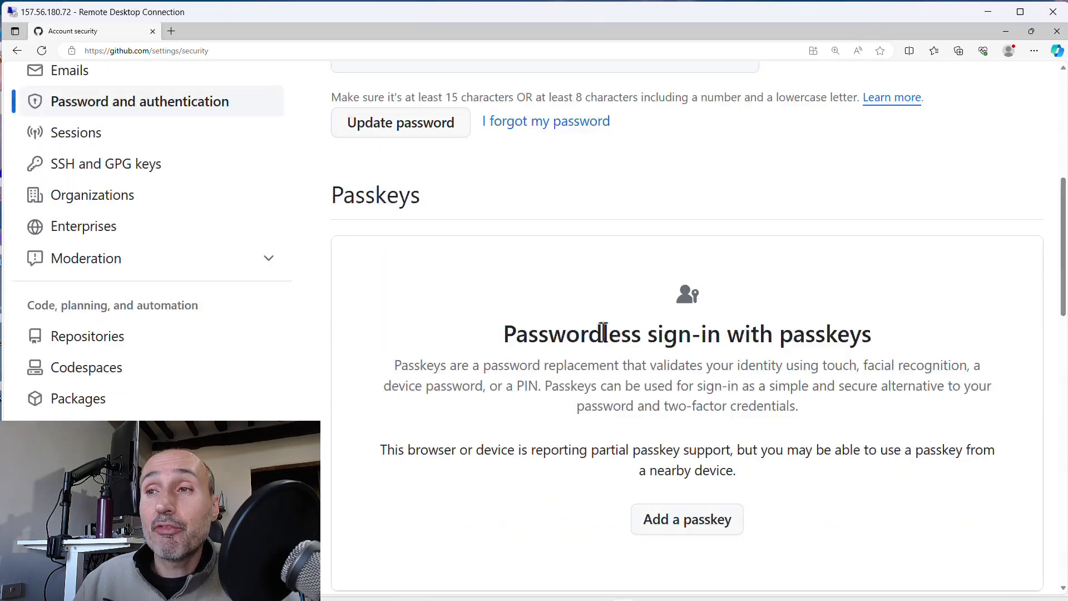
pyautogui.scroll(-3, 602, 338)
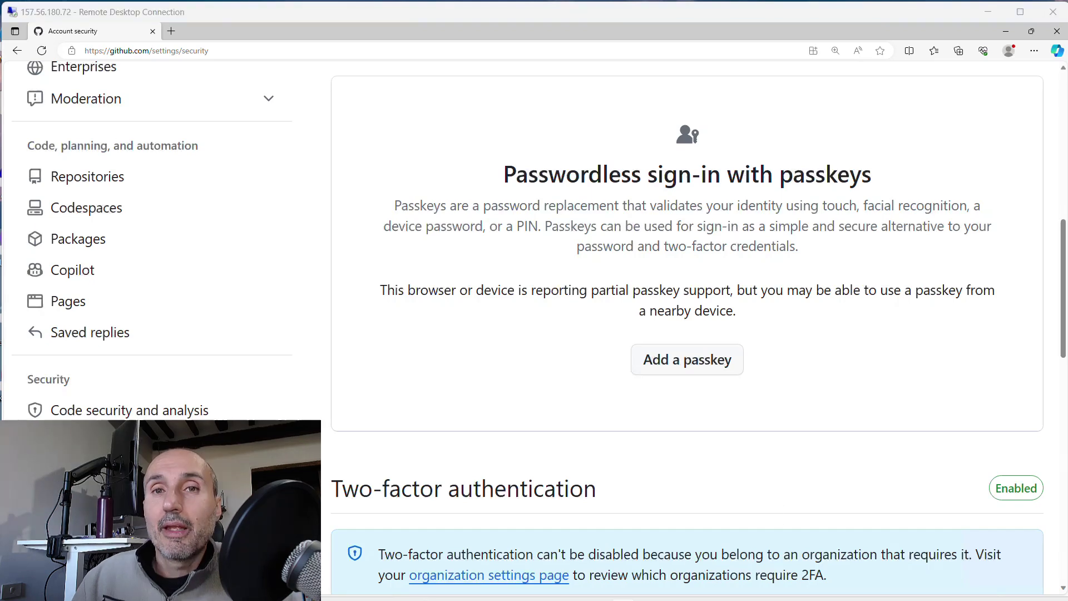
pyautogui.click(671, 353)
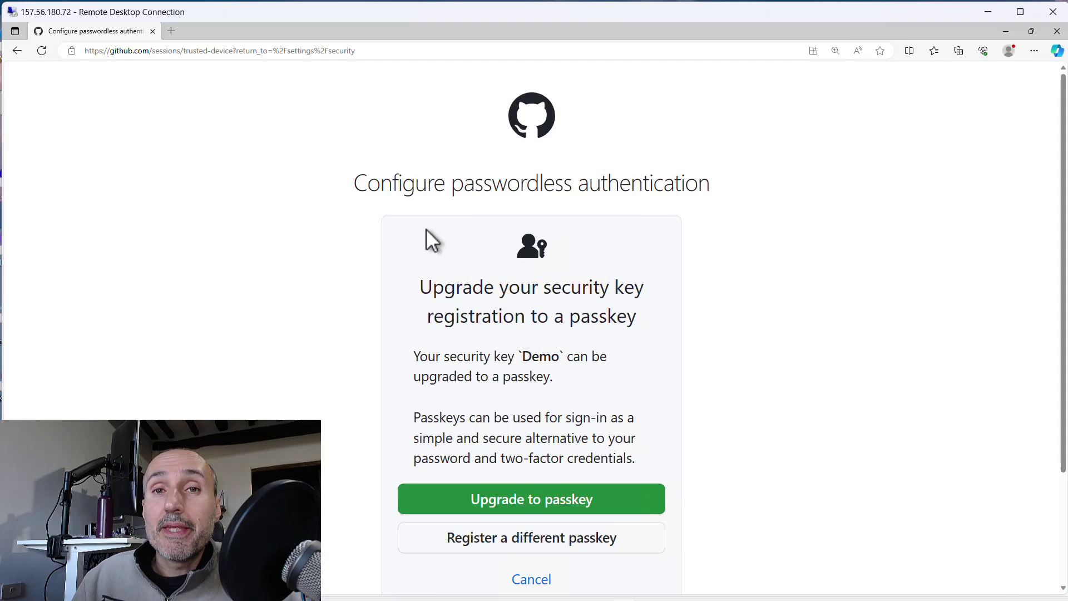
pyautogui.scroll(-1, 781, 238)
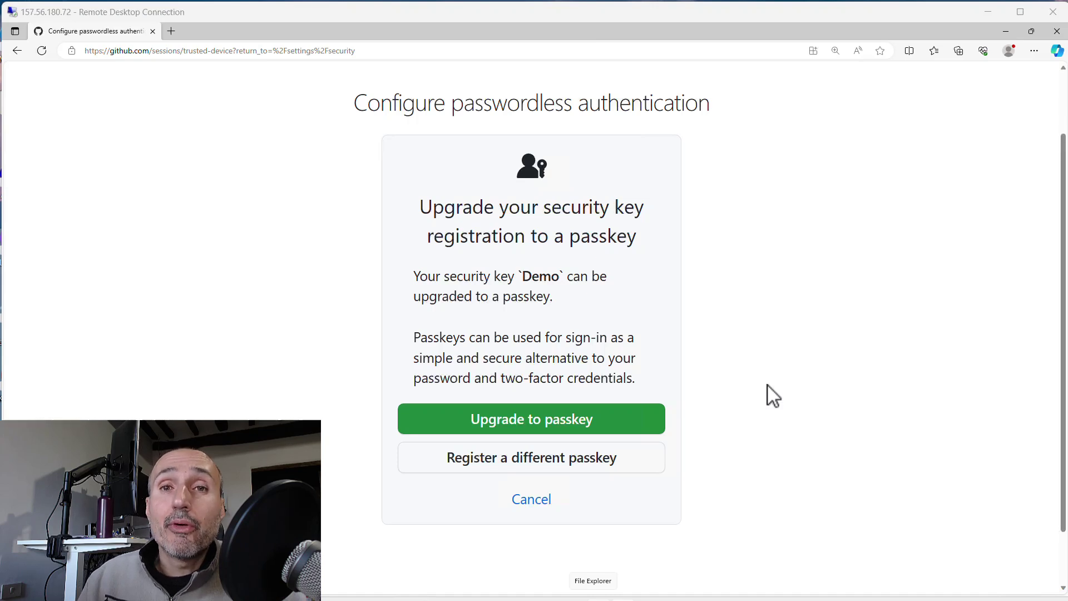
# Upgrade the Demo key to a passkey, approving both Windows Security prompts and entering the key PIN
pyautogui.click(508, 422)
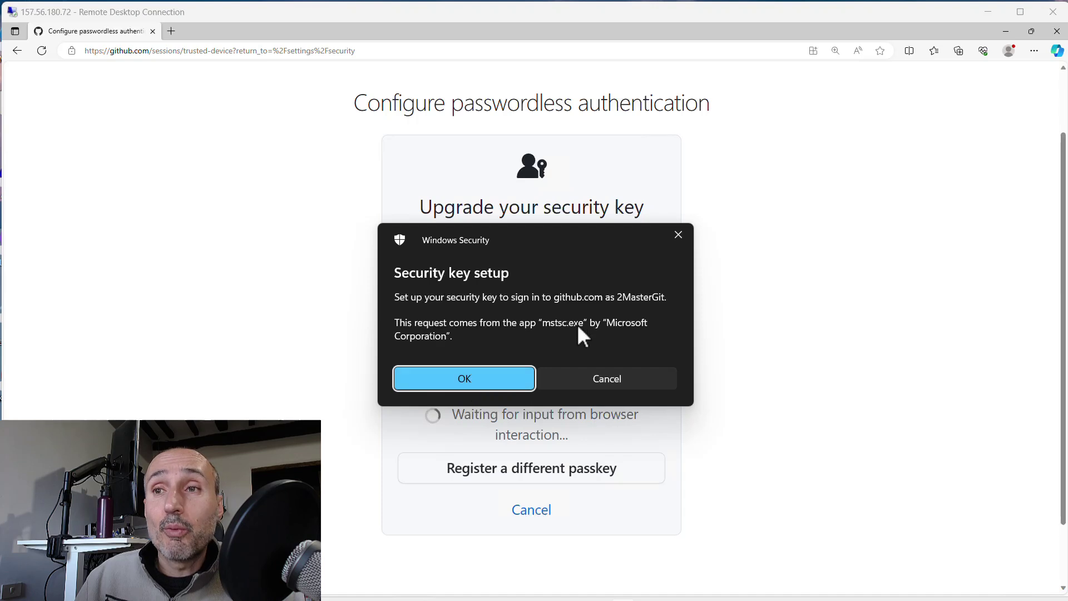
pyautogui.click(472, 384)
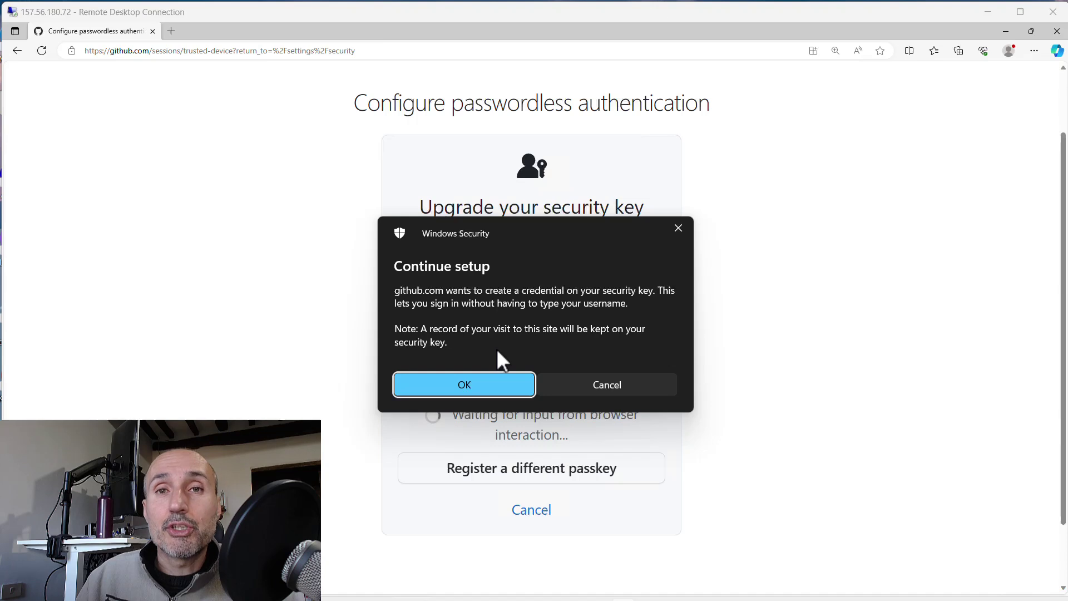
pyautogui.click(472, 391)
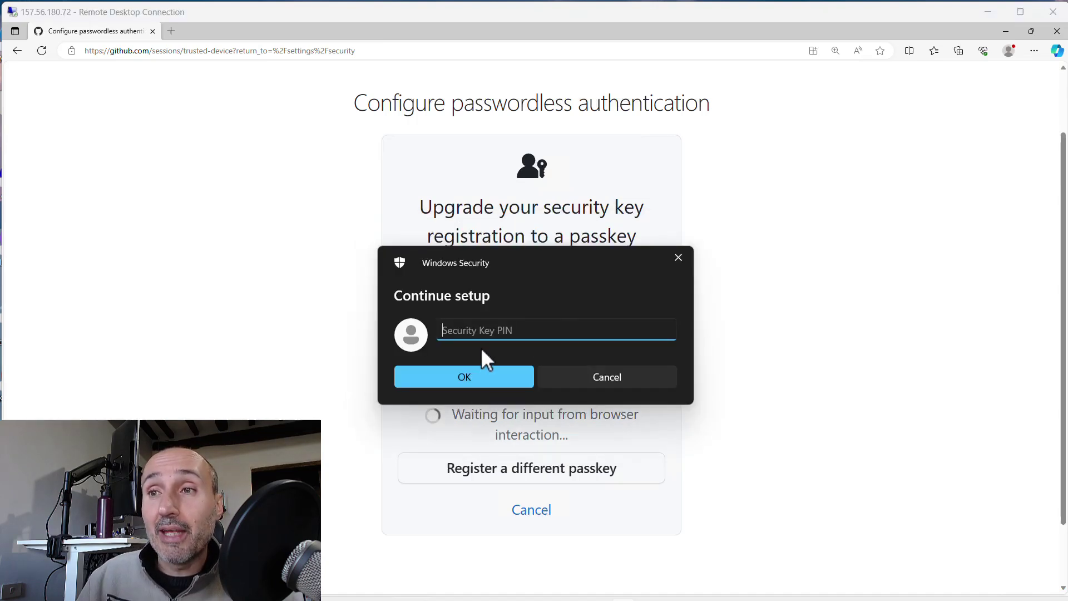
pyautogui.write('•••')
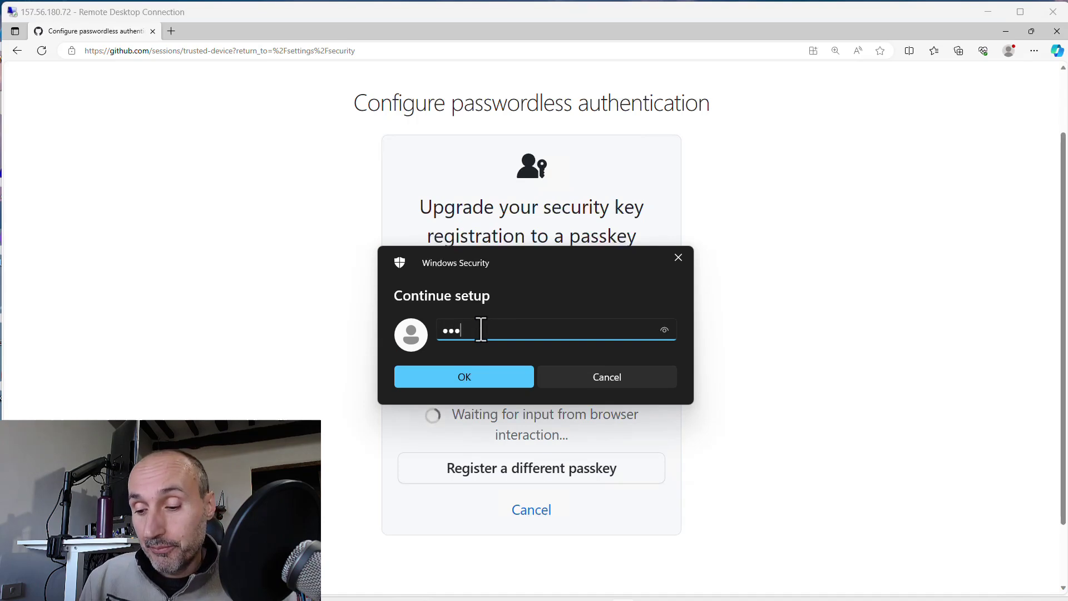
pyautogui.write('•••')
pyautogui.press('Return')
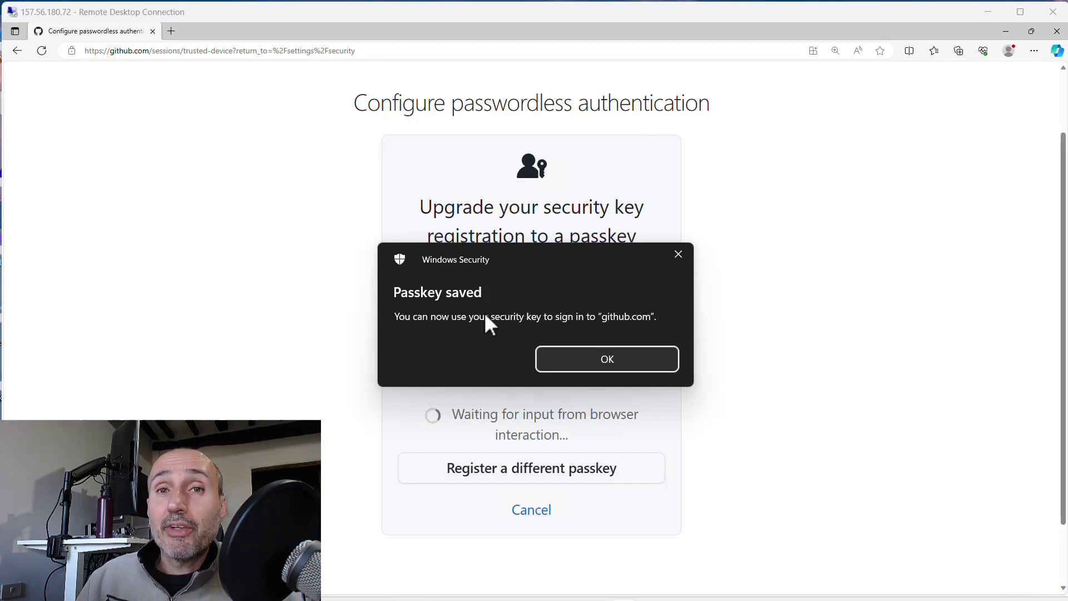
# Dismiss the Passkey saved notice and finish the upgrade with the nickname 'Demo passkey'
pyautogui.click(594, 358)
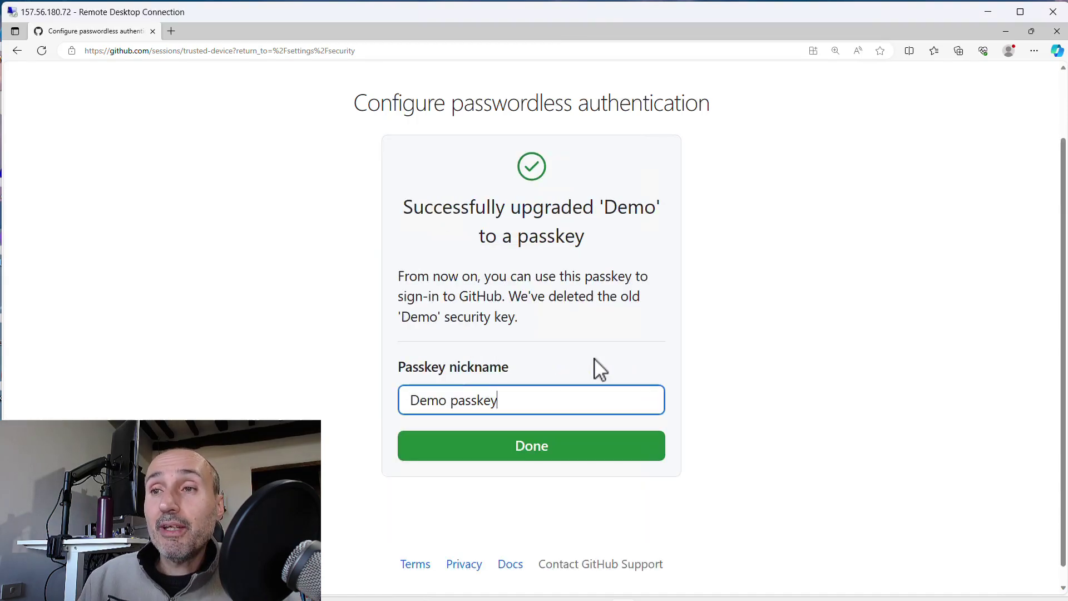
pyautogui.click(543, 455)
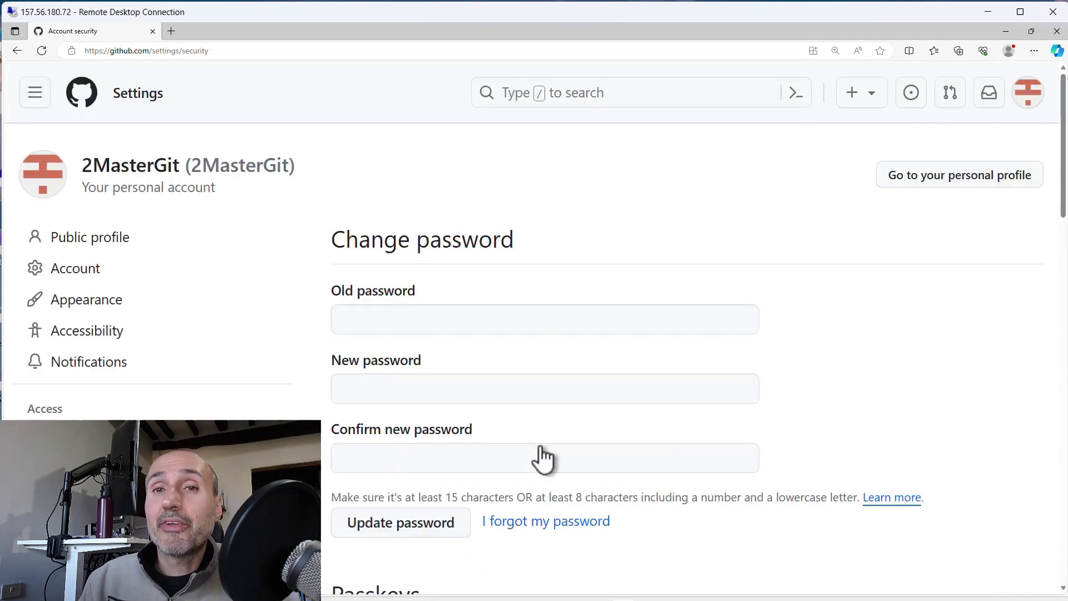
pyautogui.scroll(-6, 587, 350)
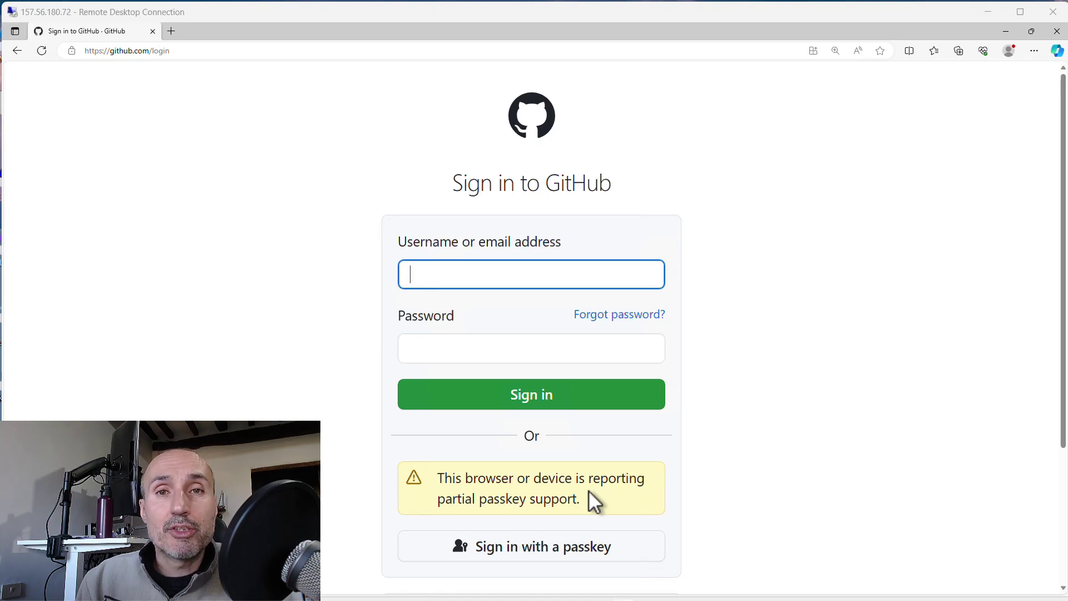
# Choose passkey sign-in on the login page and submit the security key PIN
pyautogui.click(530, 560)
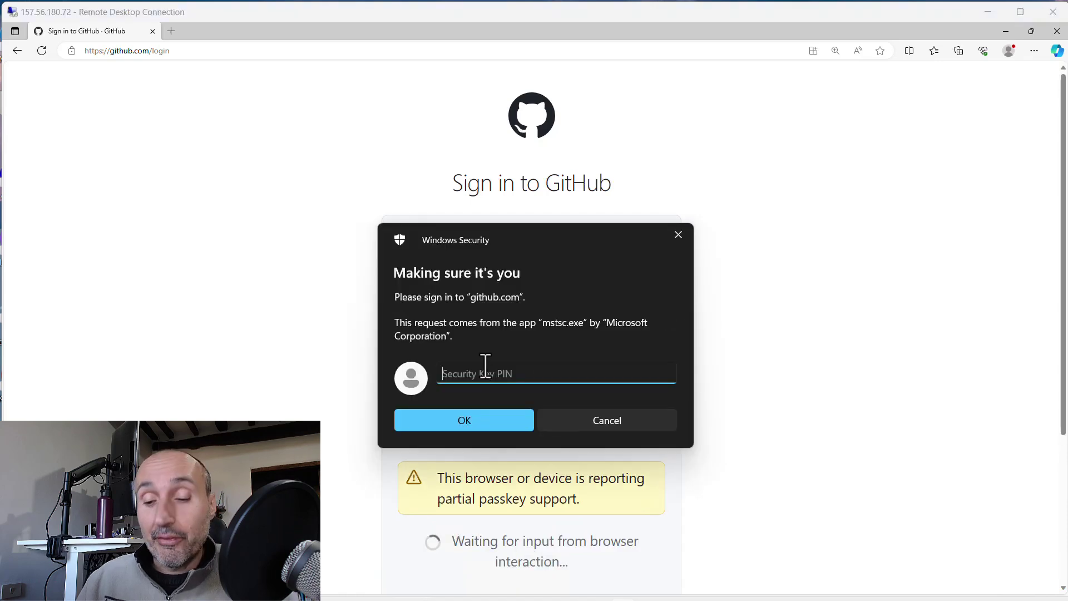
pyautogui.write('******')
pyautogui.press('Return')
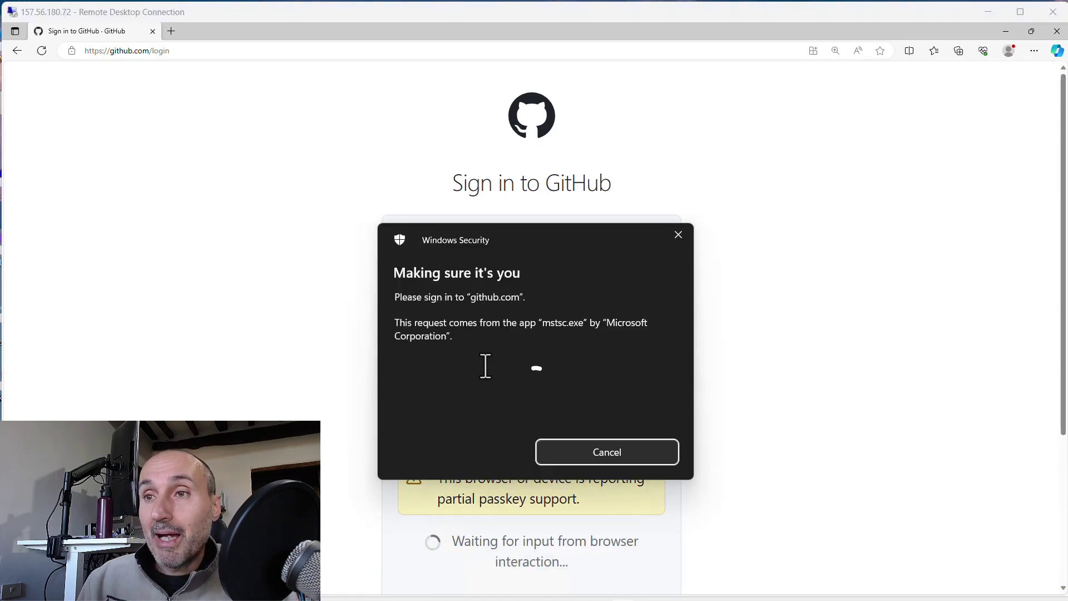